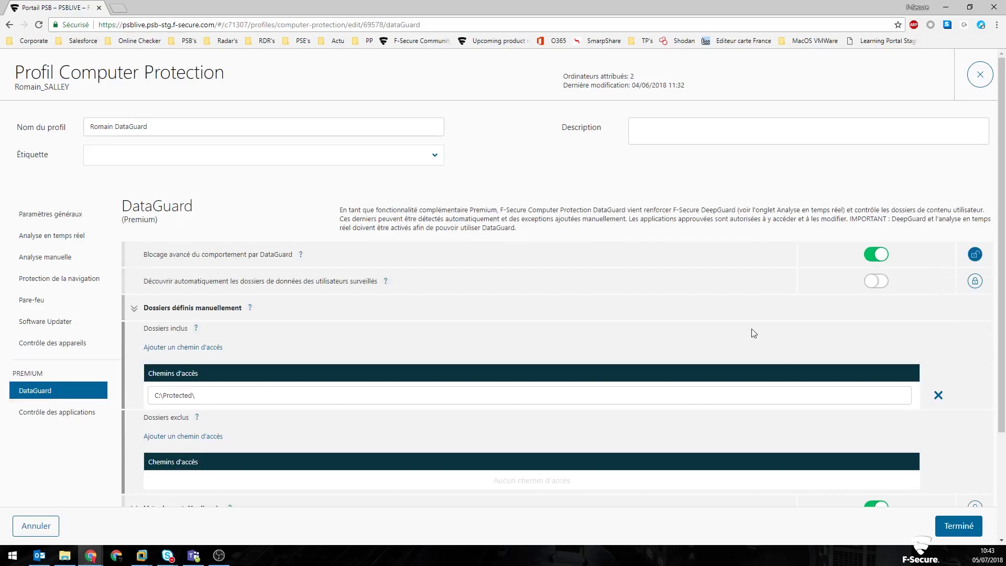
Step: Switch to the Windows 10 virtual machine in VMware Workstation and view the contents of the Sample text file in C:\Protected
scroll(760, 322, "down", 2)
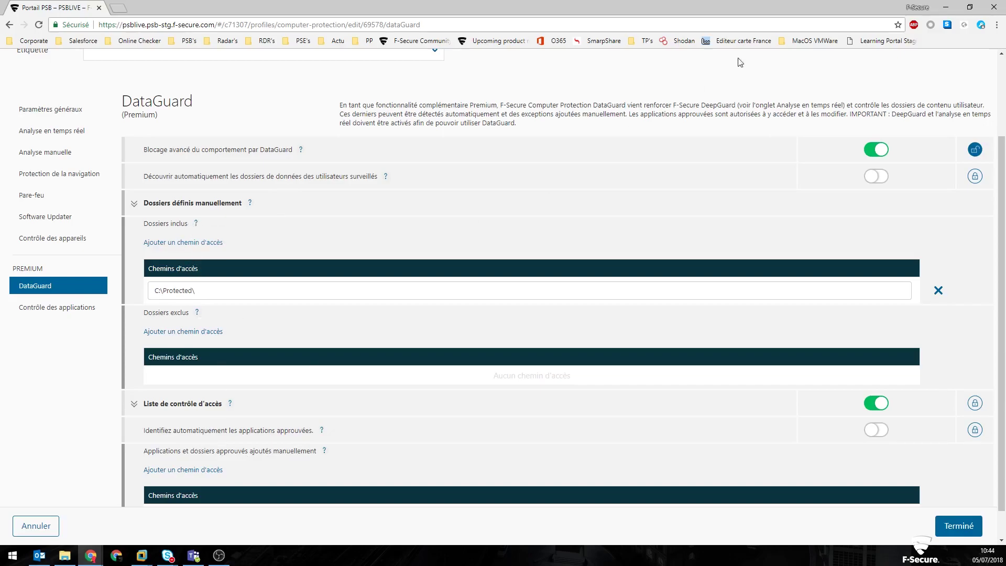
mouse_move(150, 558)
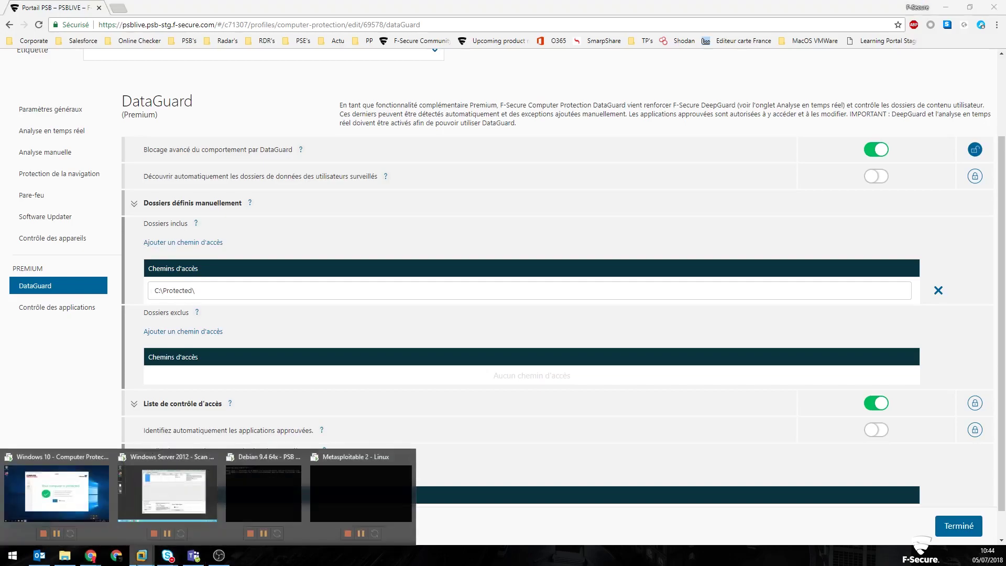
left_click(168, 498)
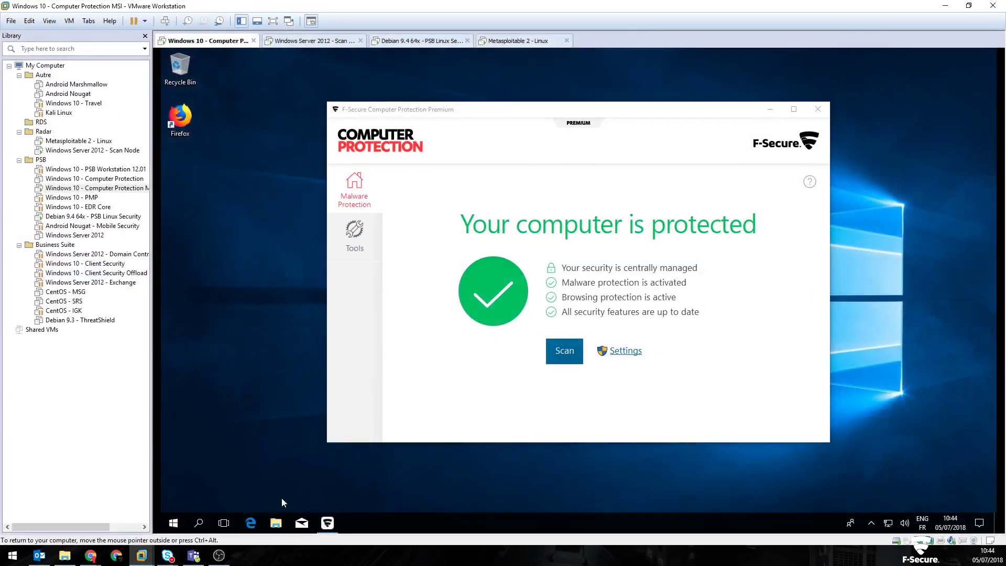
left_click(275, 523)
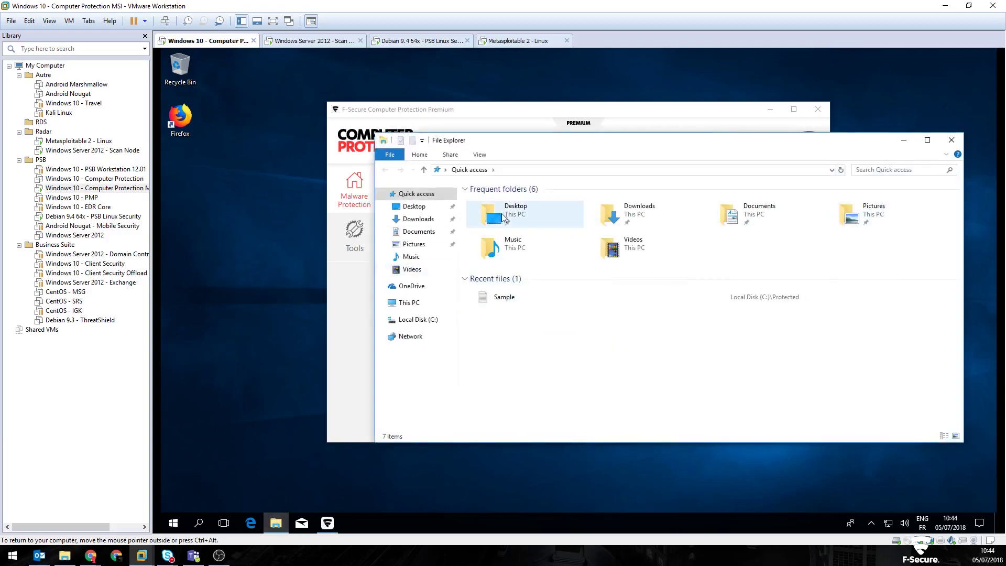
left_click(419, 319)
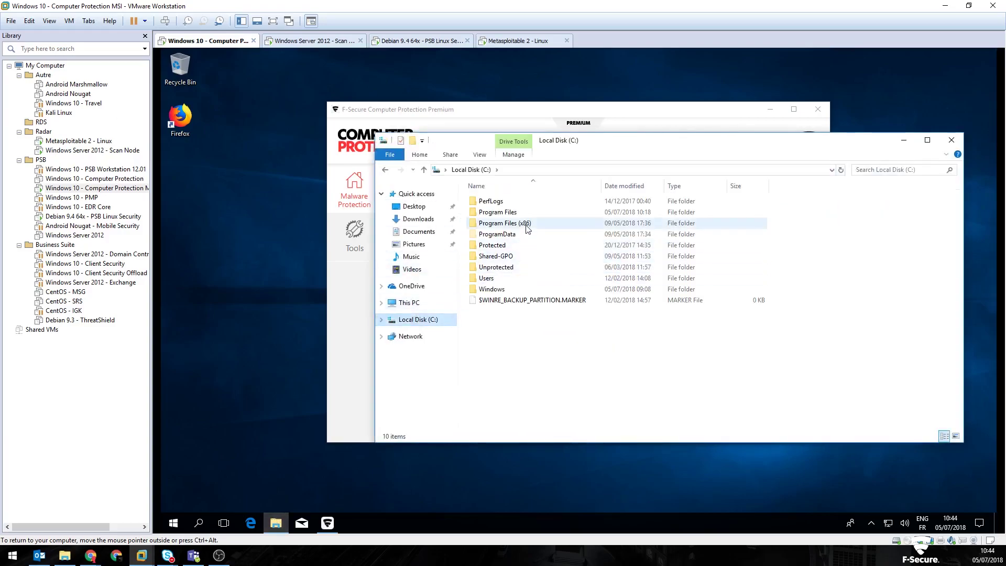
double_click(503, 246)
double_click(489, 201)
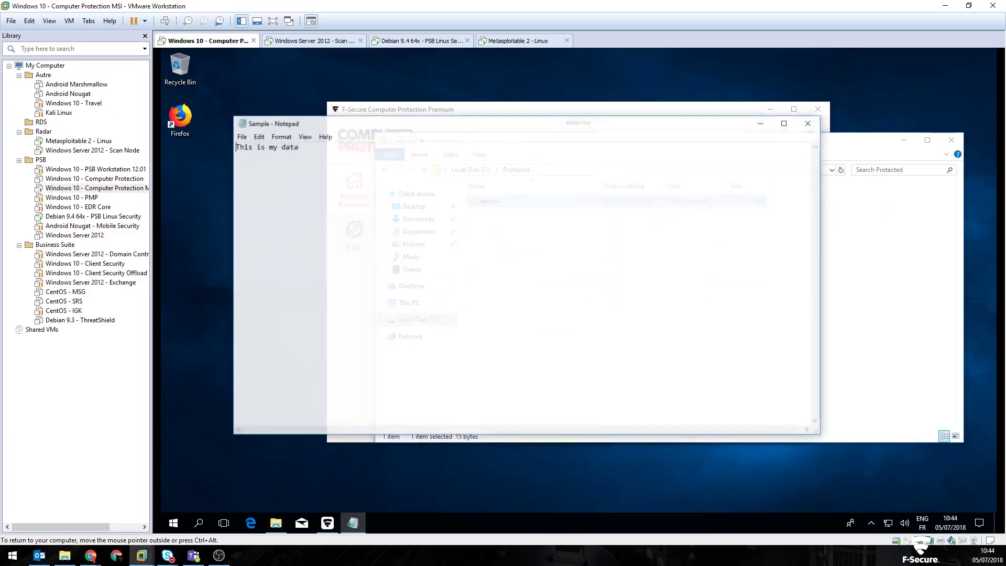
left_click_drag(298, 146, 264, 147)
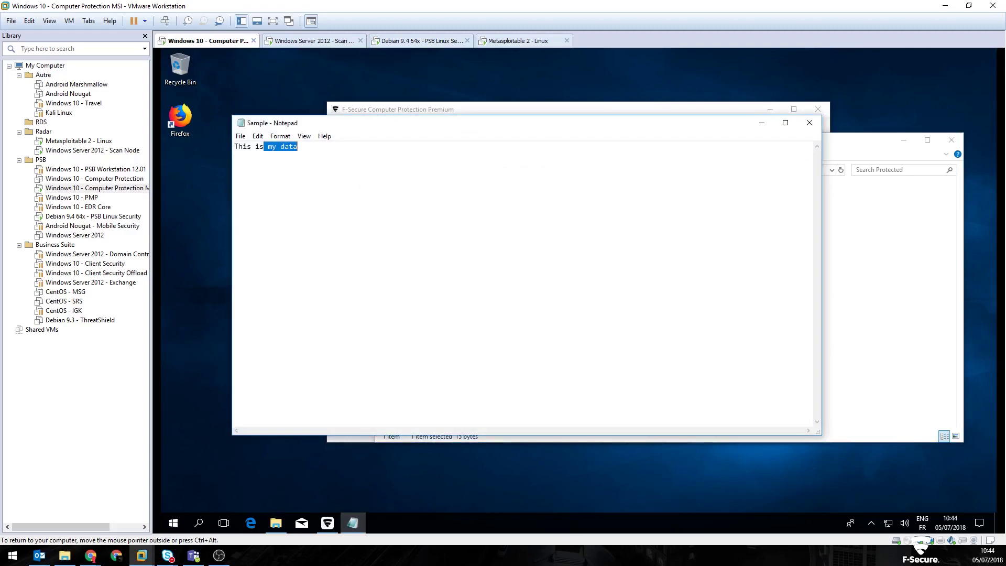
left_click(809, 123)
Step: Append a period and the line "This is data bis" to the Sample file in C:\Unprotected, save it, and reopen it to check
left_click(386, 170)
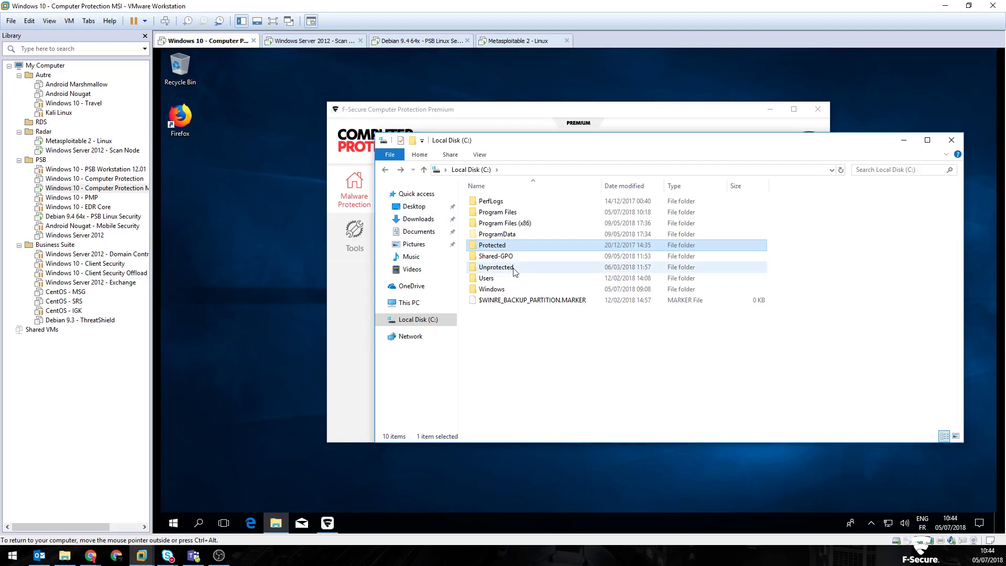
double_click(490, 269)
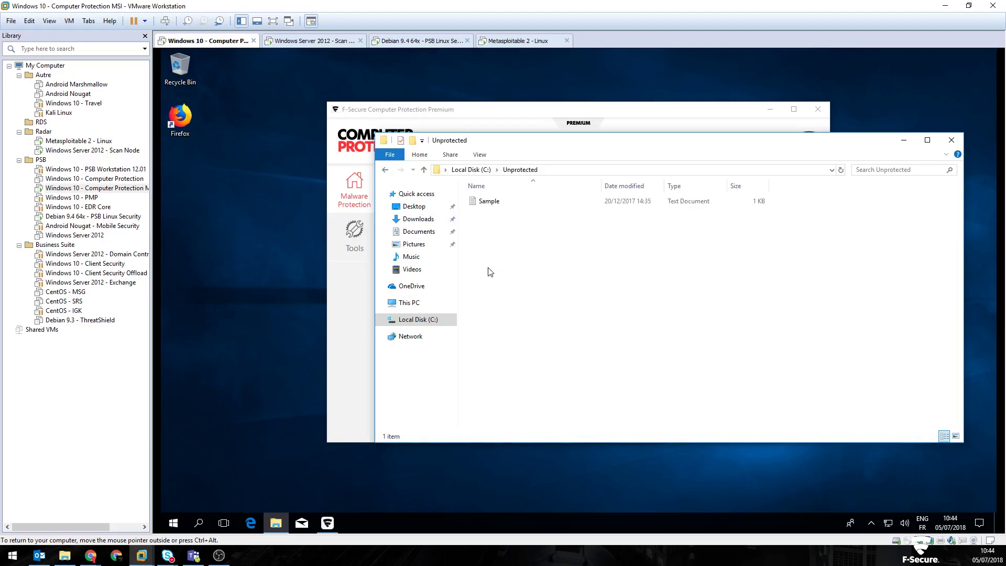
double_click(493, 202)
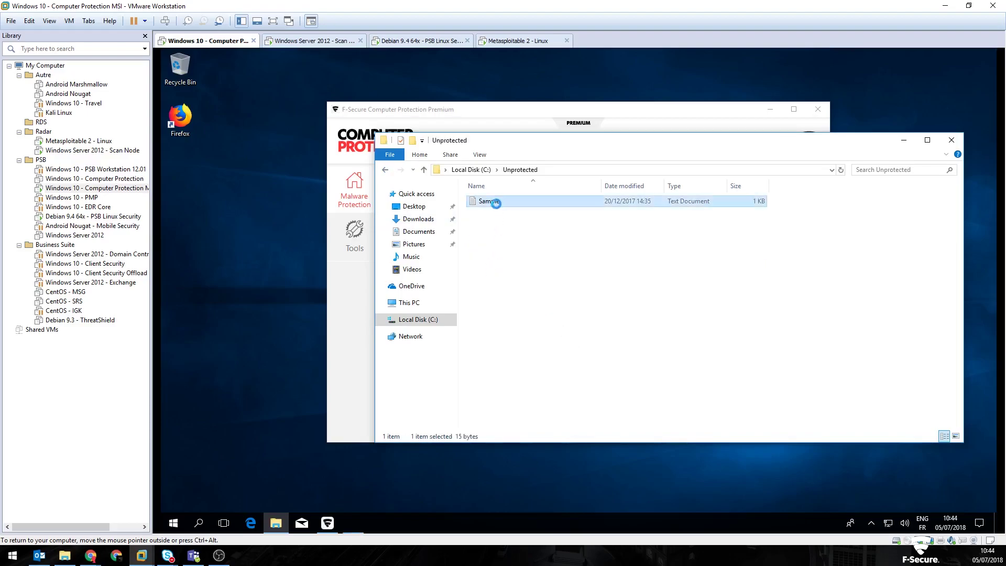
type(".")
key("Return")
type("This is ")
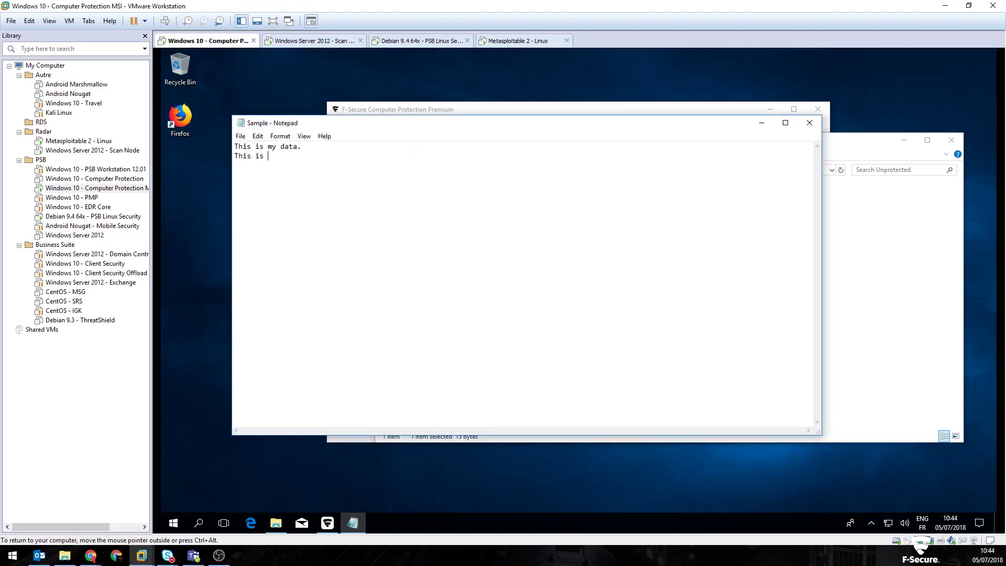
type("data bis")
left_click_drag(608, 126, 652, 162)
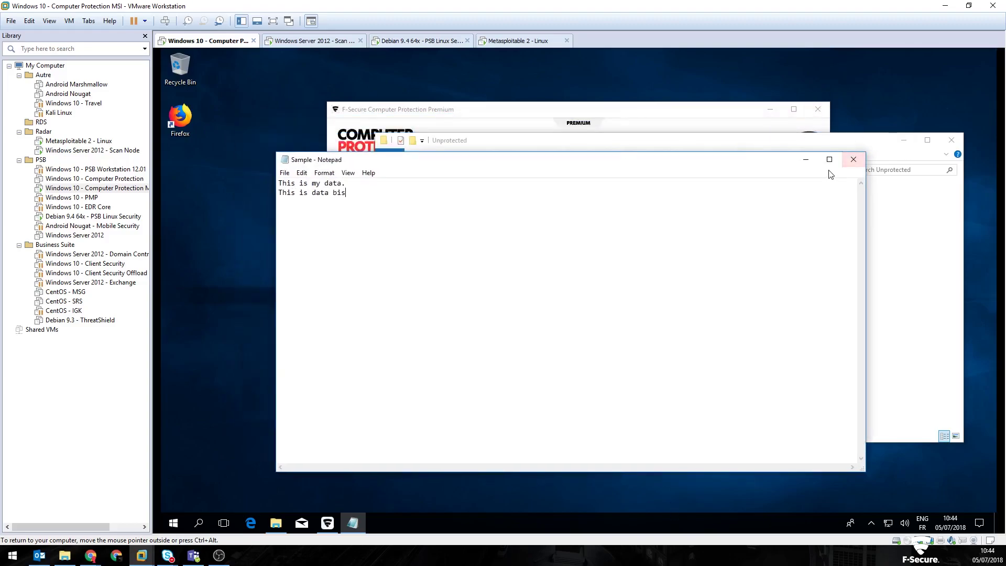
left_click(853, 159)
double_click(507, 201)
left_click(860, 159)
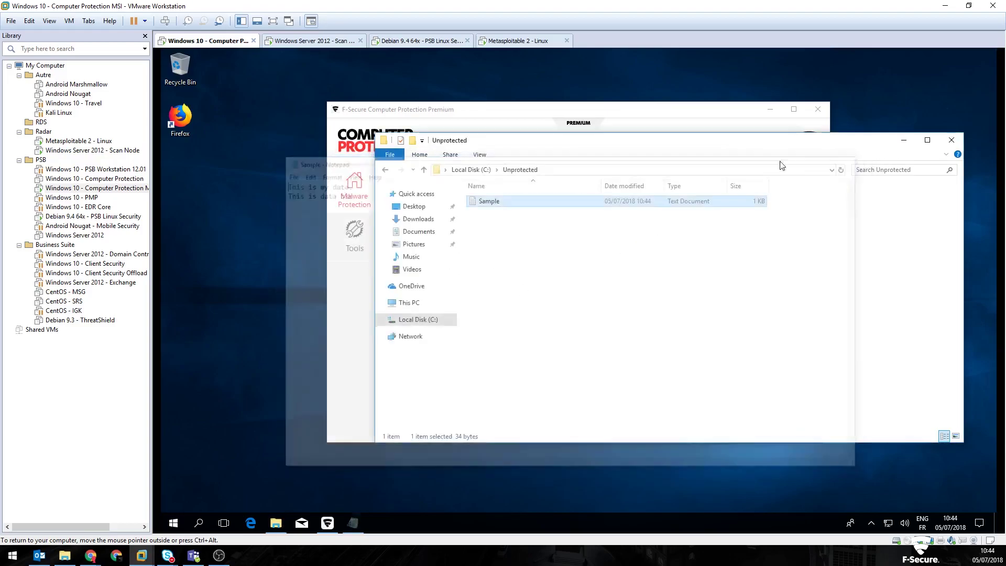
Step: Try to save a second line "This is my data" in the Sample file in C:\Protected, and close Notepad without saving
left_click(386, 169)
double_click(494, 248)
double_click(490, 201)
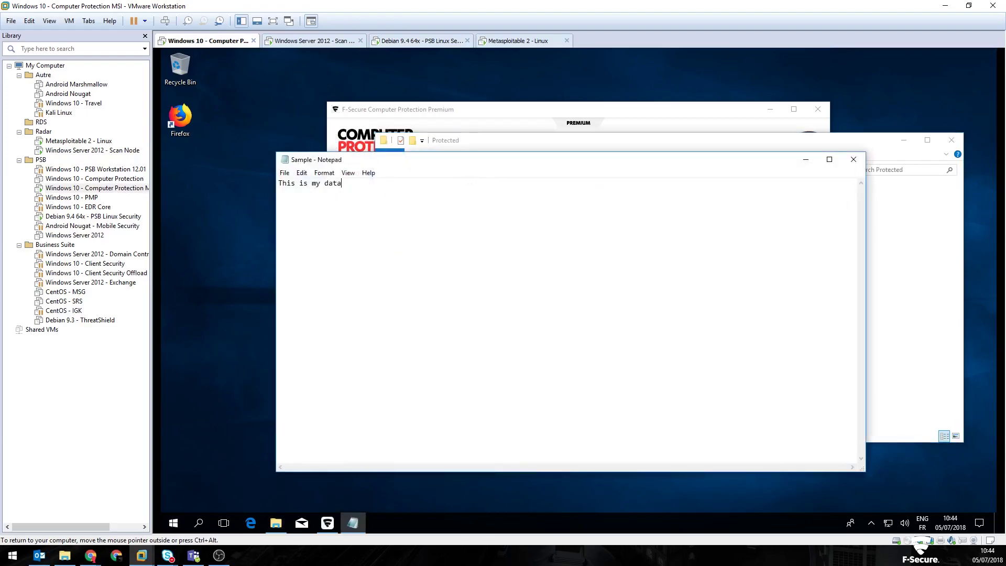
type("This")
key("BackSpace")
type("s is my data")
key("ctrl+s")
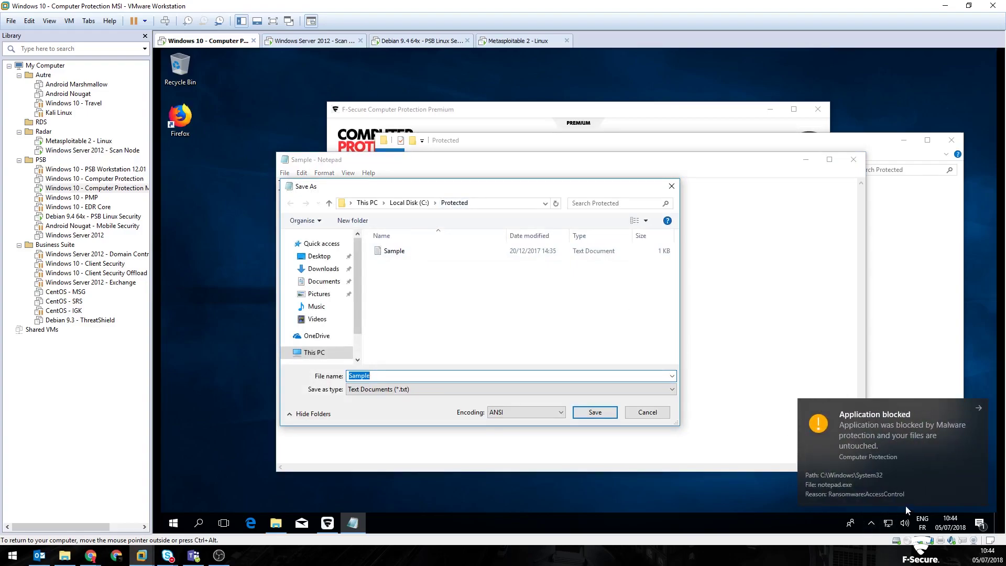
left_click(648, 412)
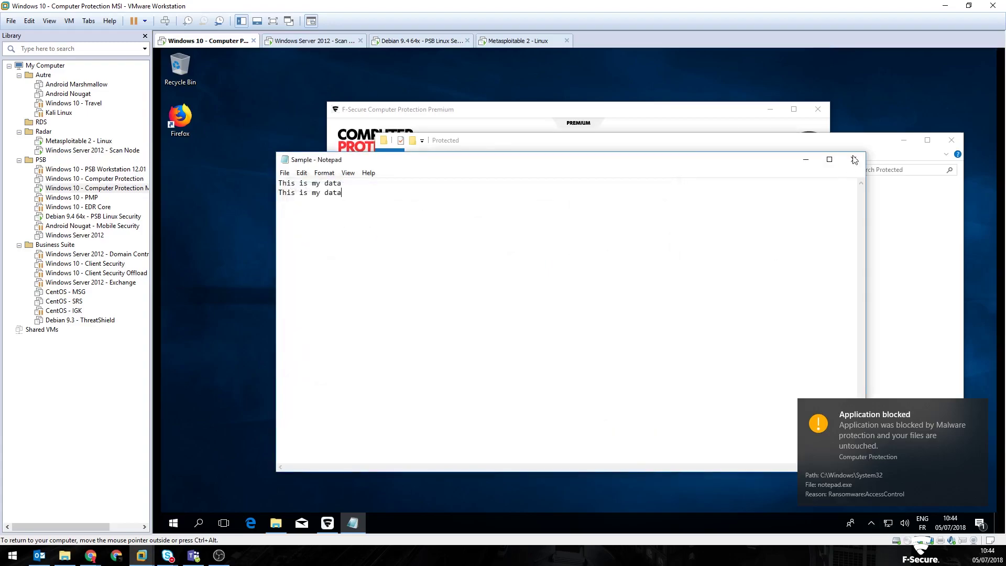
left_click(854, 160)
left_click(590, 295)
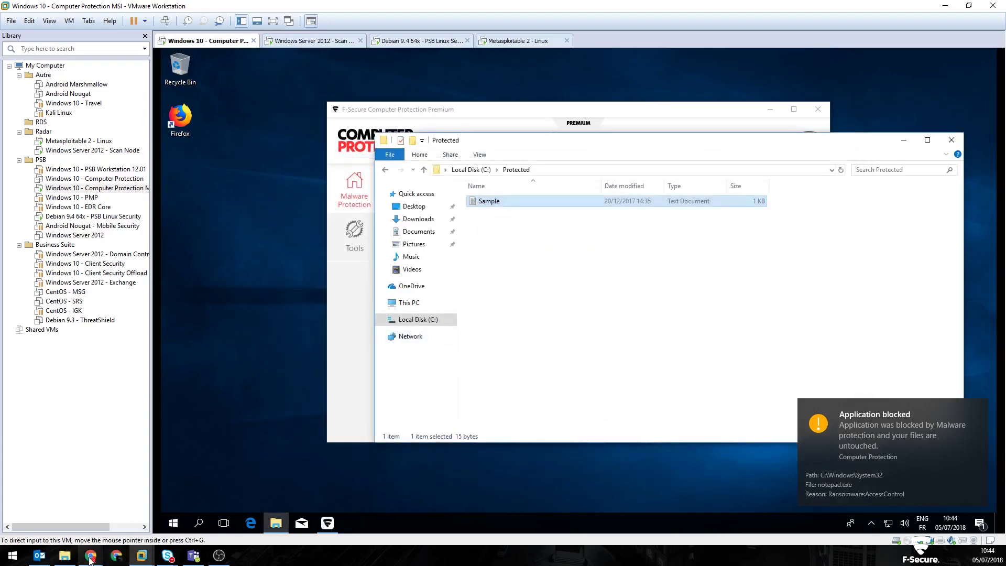
Step: In the PSB portal in Chrome, enable automatic discovery of user data folders and automatic identification of approved applications, and publish the profile
mouse_move(90, 560)
left_click(173, 503)
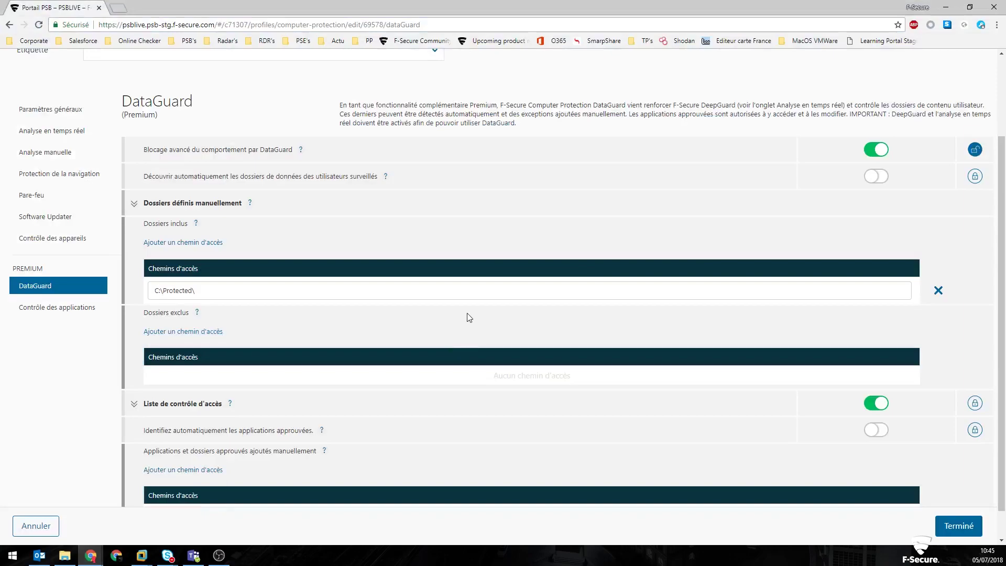
scroll(315, 377, "down", 1)
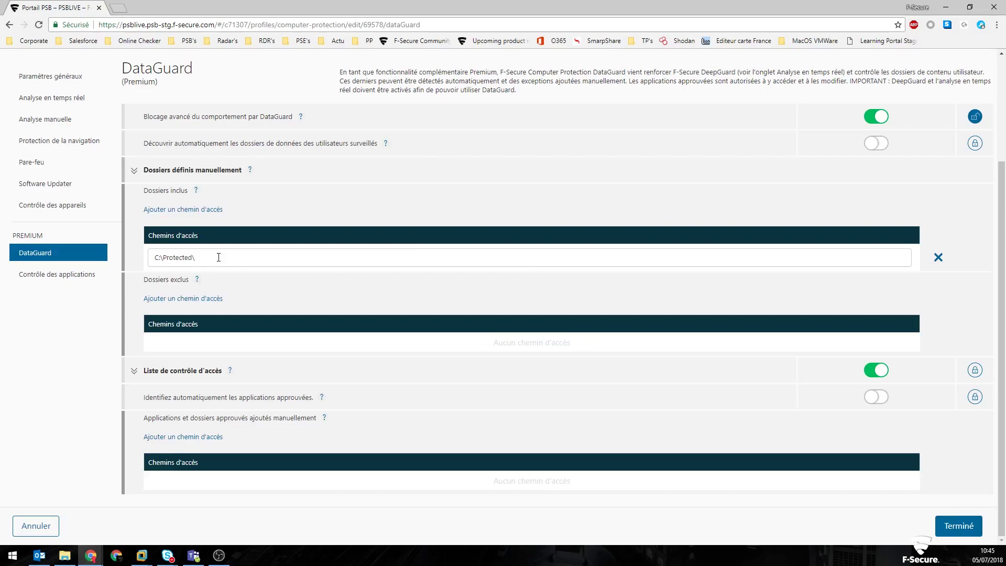
left_click(884, 143)
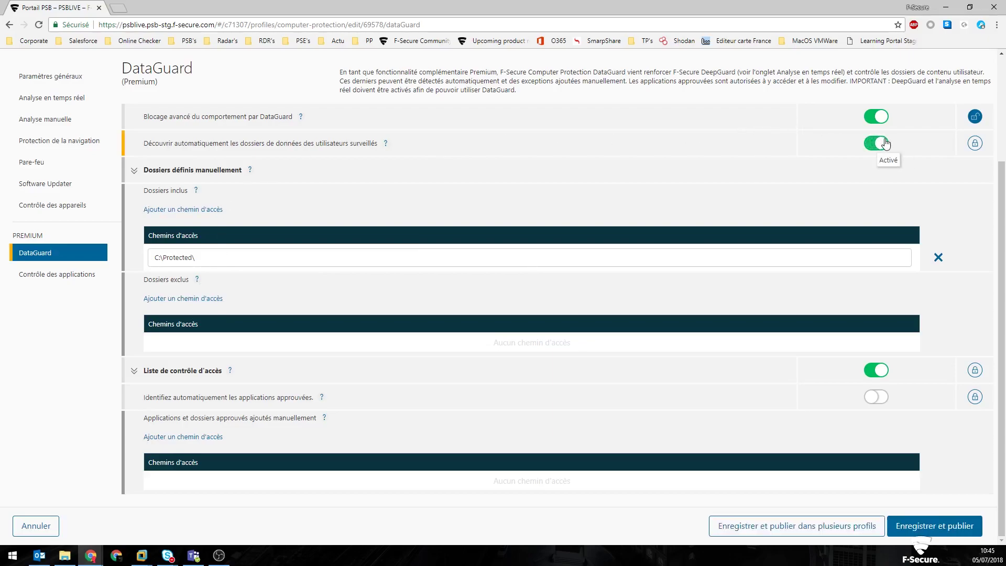
left_click(879, 401)
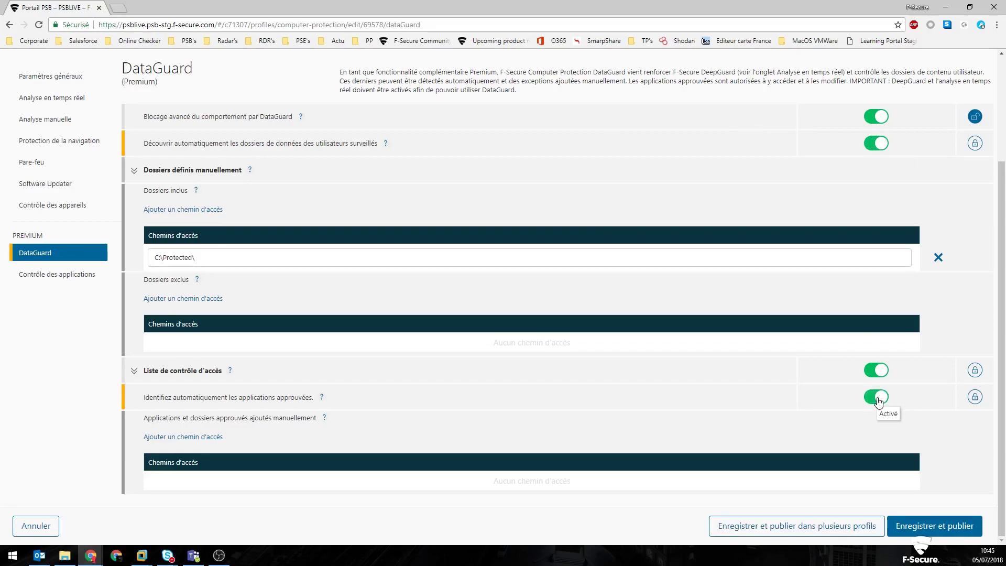
left_click(928, 527)
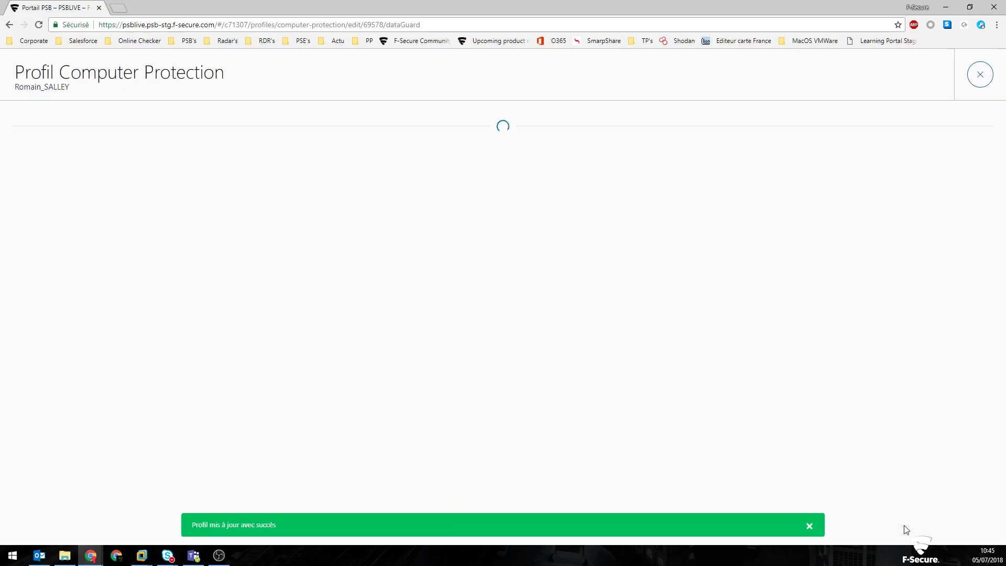
Step: Back in the virtual machine, add the line "This is my data" to Sample in C:\Protected, save it, and reopen it to check
left_click(947, 9)
double_click(488, 202)
type("This is my datra")
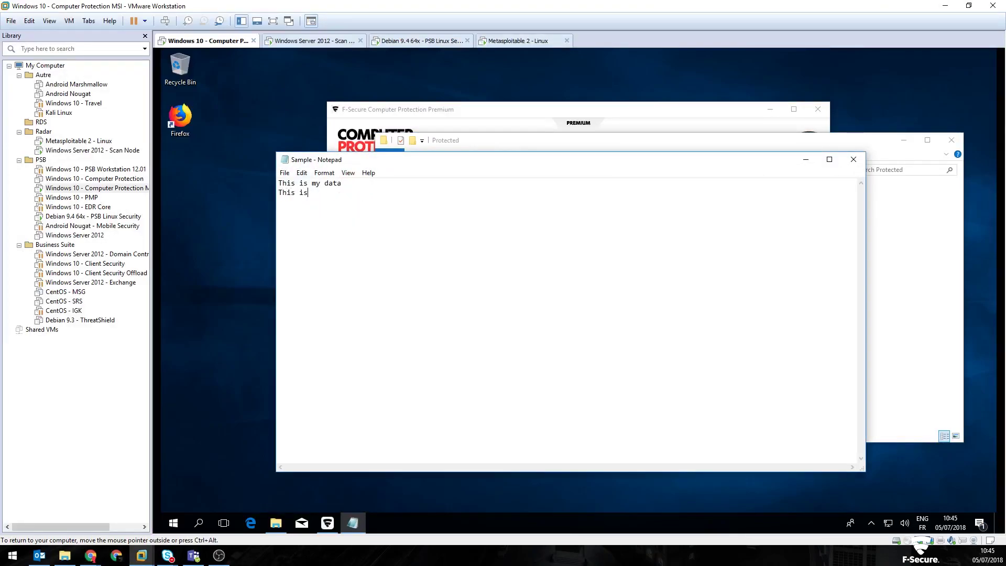
key("BackSpace")
key("BackSpace")
type("a")
left_click(853, 159)
double_click(497, 206)
left_click(855, 160)
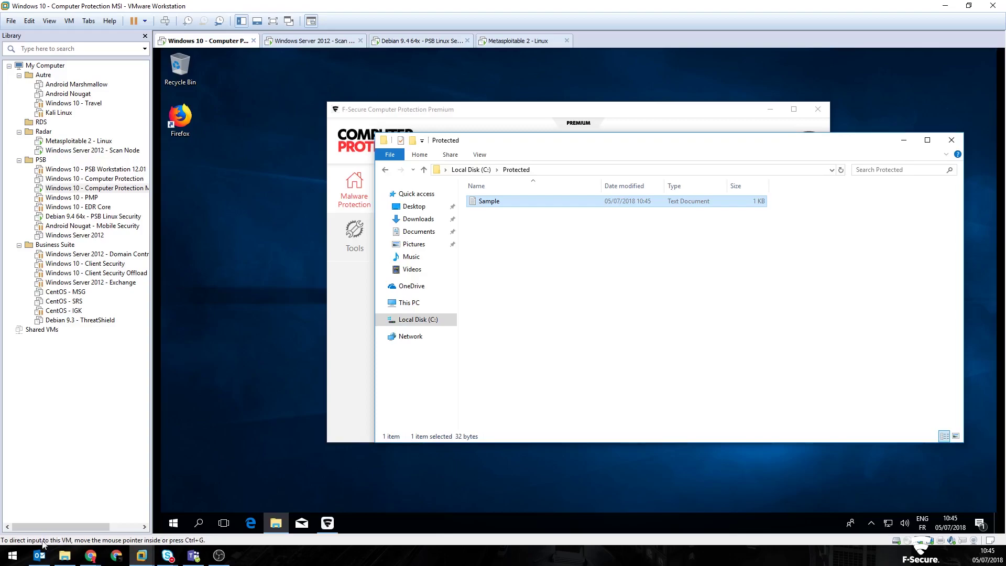
Step: Return to the PSB portal in Chrome, leave the profile, and examine the blocked applications in the security notifications of WIN-W10-CP
mouse_move(84, 555)
left_click(167, 511)
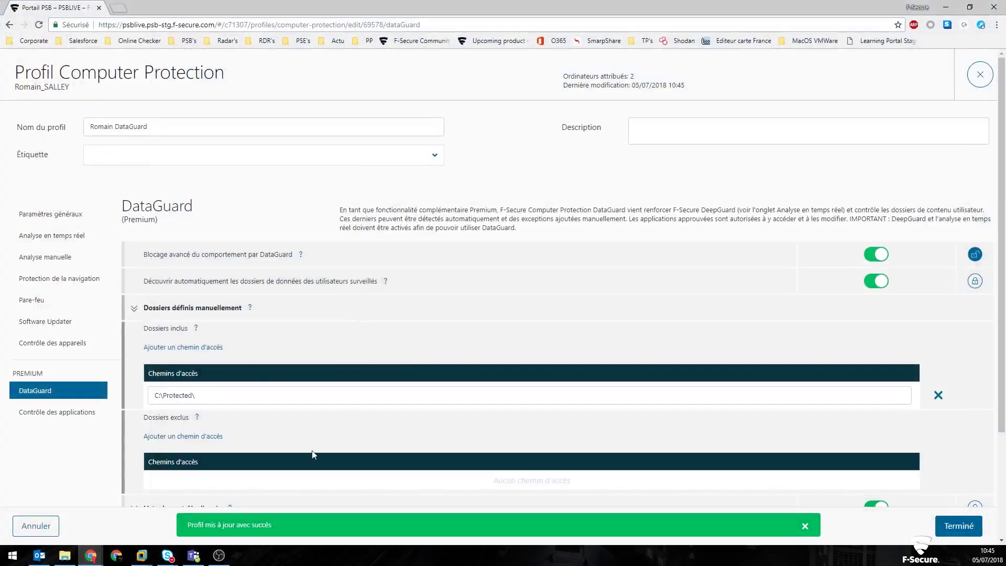
left_click(980, 75)
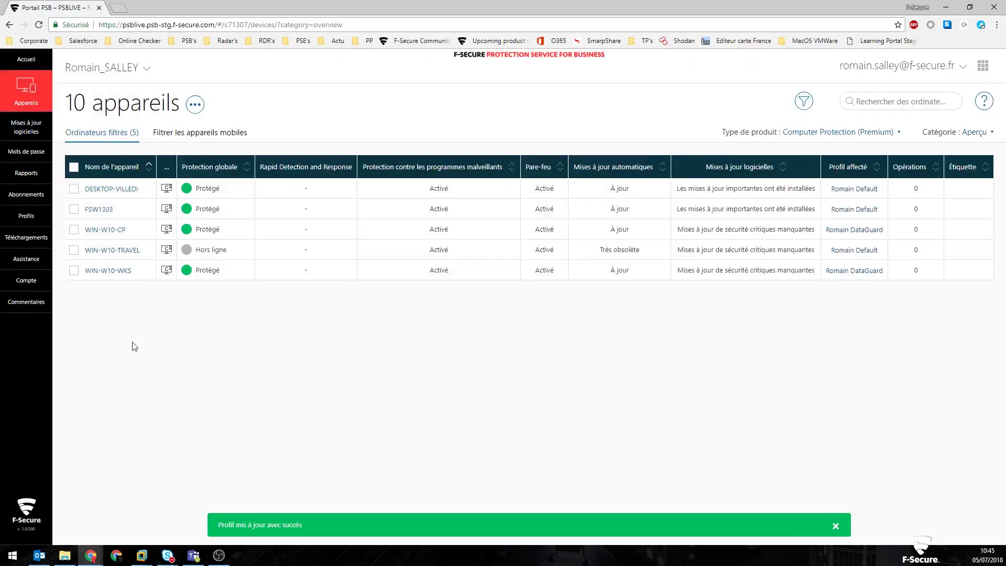
left_click(105, 233)
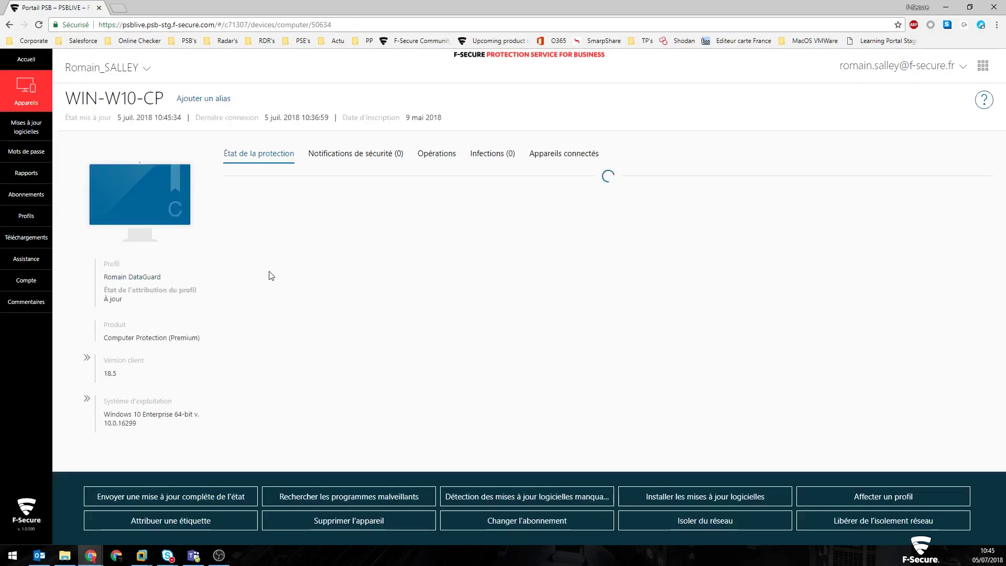
left_click(389, 154)
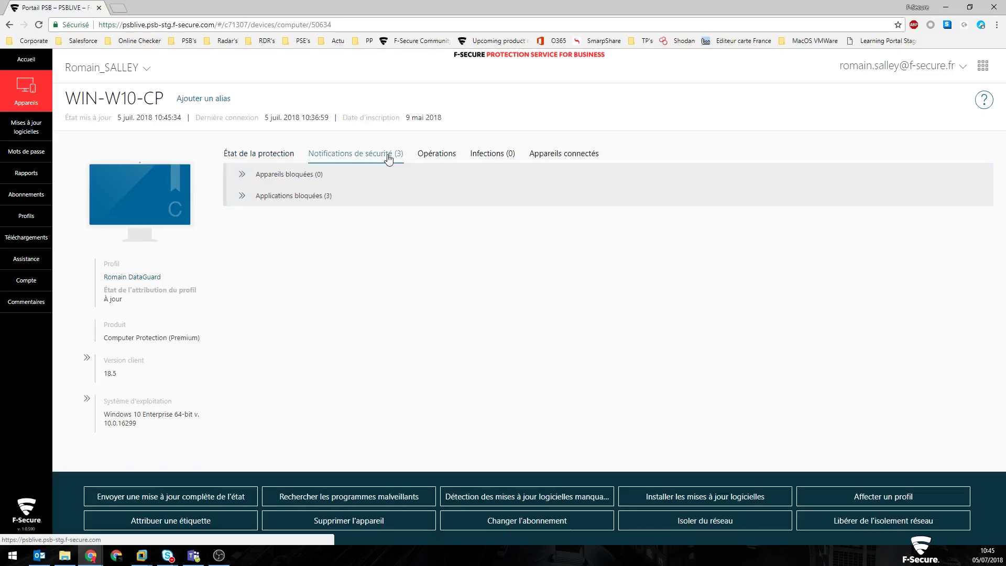
left_click(310, 196)
left_click_drag(310, 249, 377, 252)
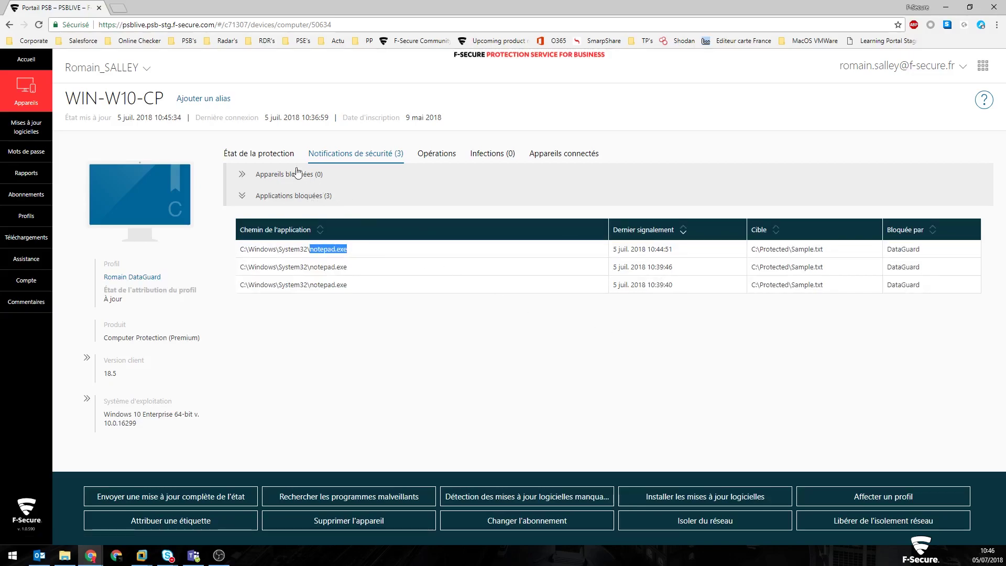
Step: Examine the DataGuard included paths and approved applications in the Computer Protection details of WIN-W10-CP's protection status
left_click(253, 157)
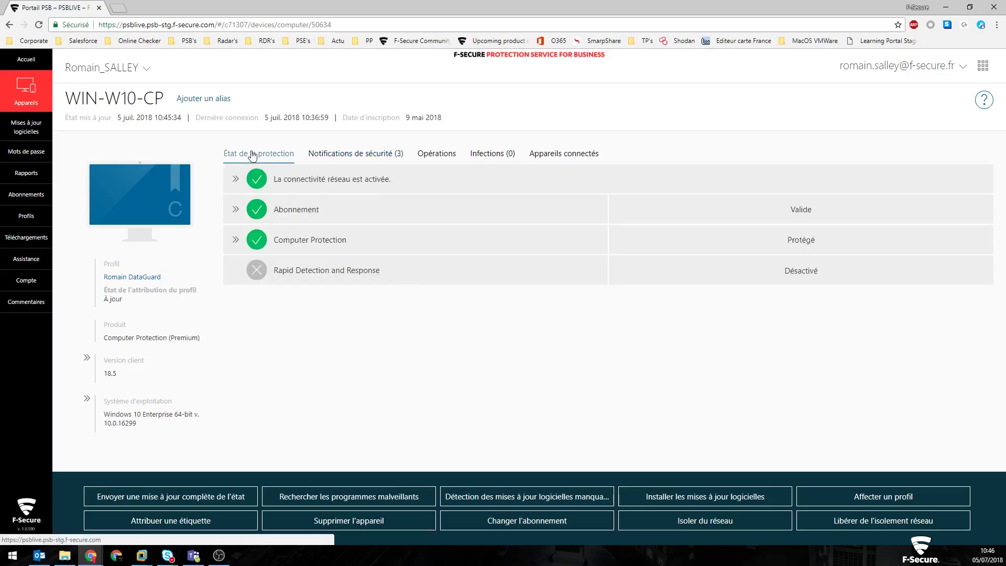
left_click(236, 241)
scroll(542, 301, "down", 1)
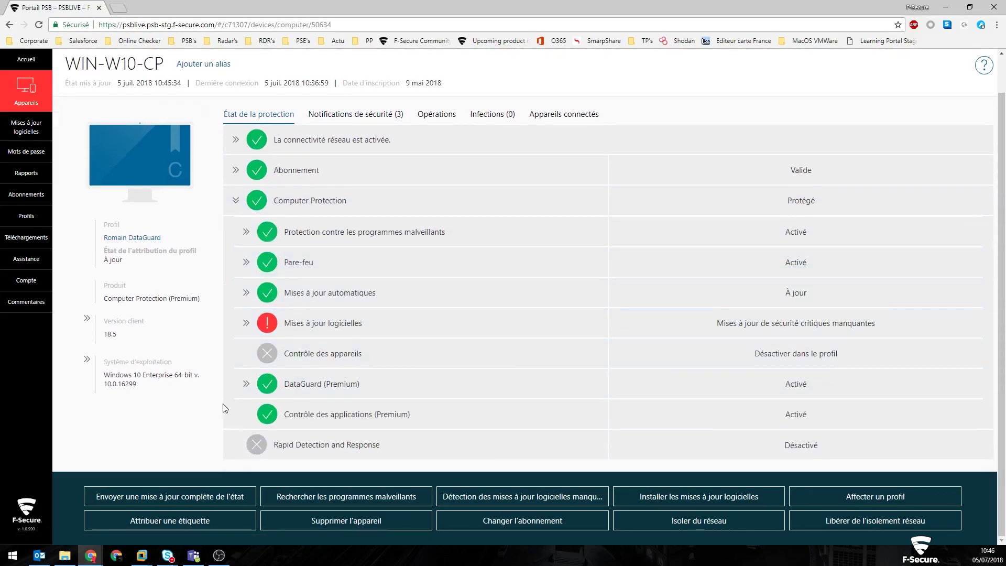
left_click(239, 385)
scroll(546, 351, "down", 3)
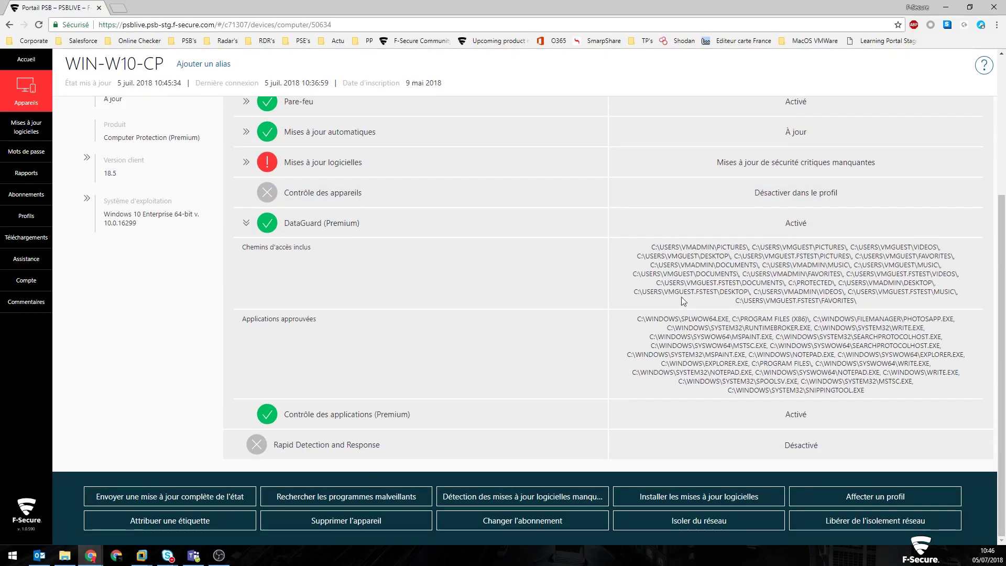
left_click_drag(659, 319, 828, 359)
left_click(833, 366)
left_click_drag(679, 247, 872, 301)
left_click(872, 301)
left_click_drag(855, 301, 860, 302)
scroll(849, 198, "up", 5)
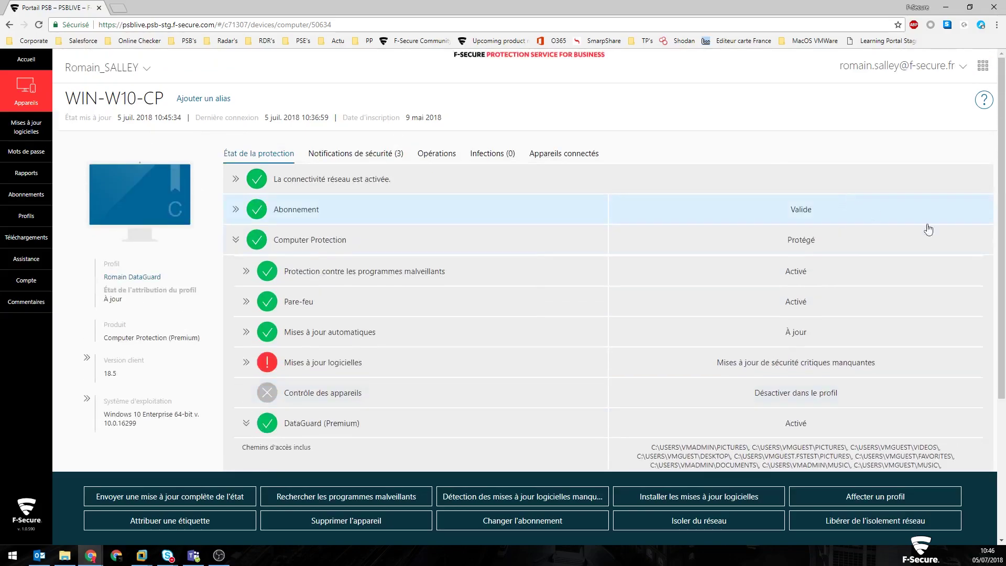